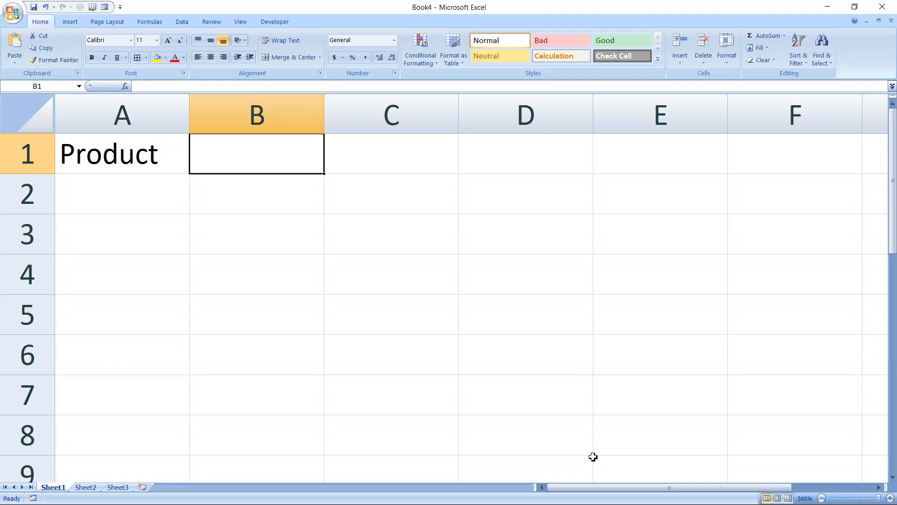
Add the Pricings header in B1 and enter Pen priced at 12.33 in row 2
text(Pricings)
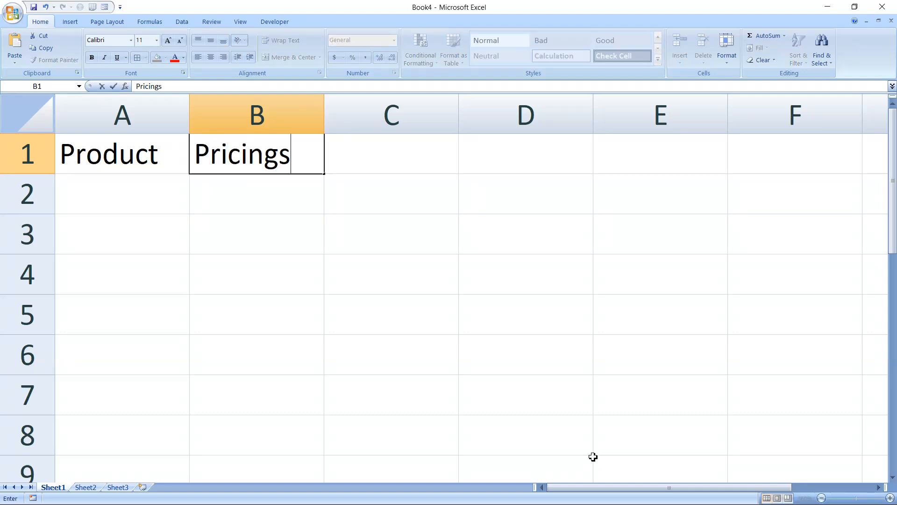
key(Tab)
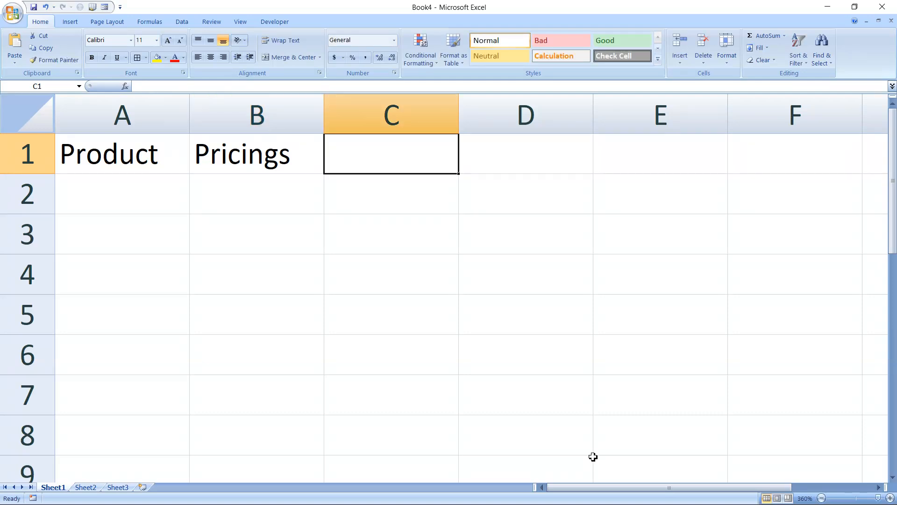
click(117, 178)
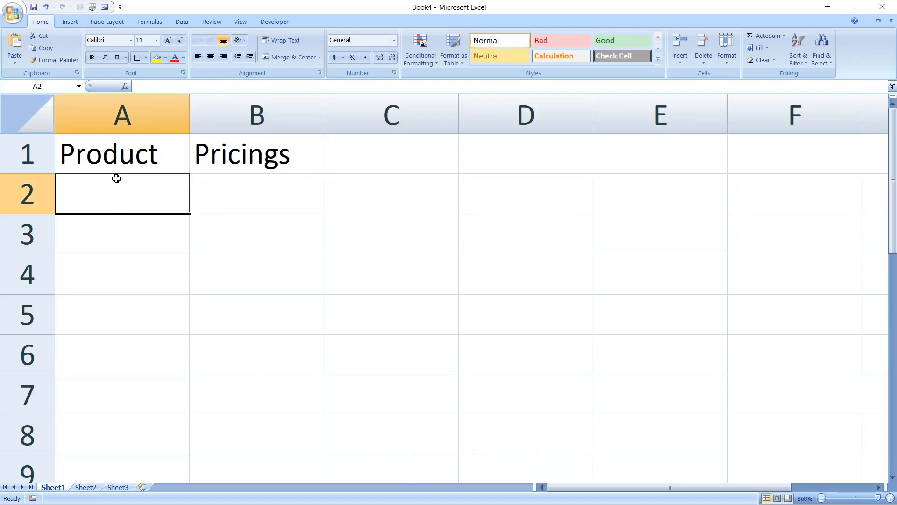
text(Pen)
key(Tab)
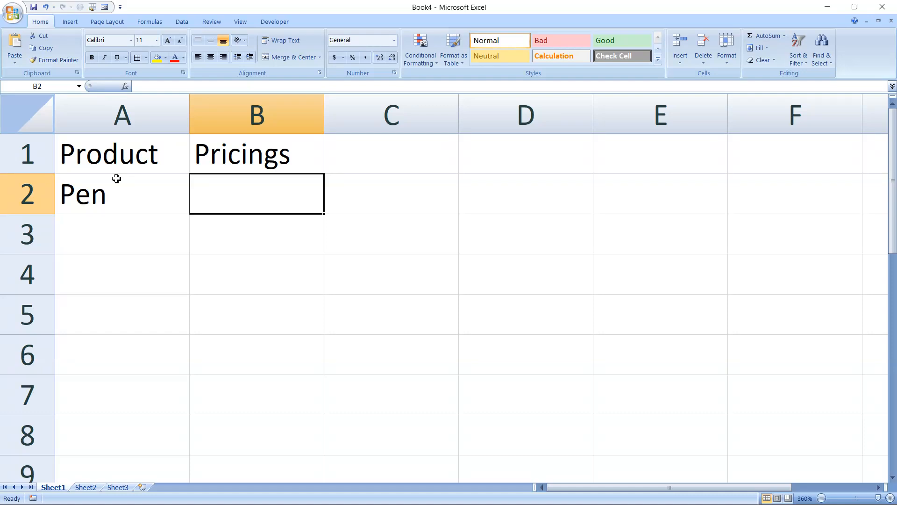
text(12.)
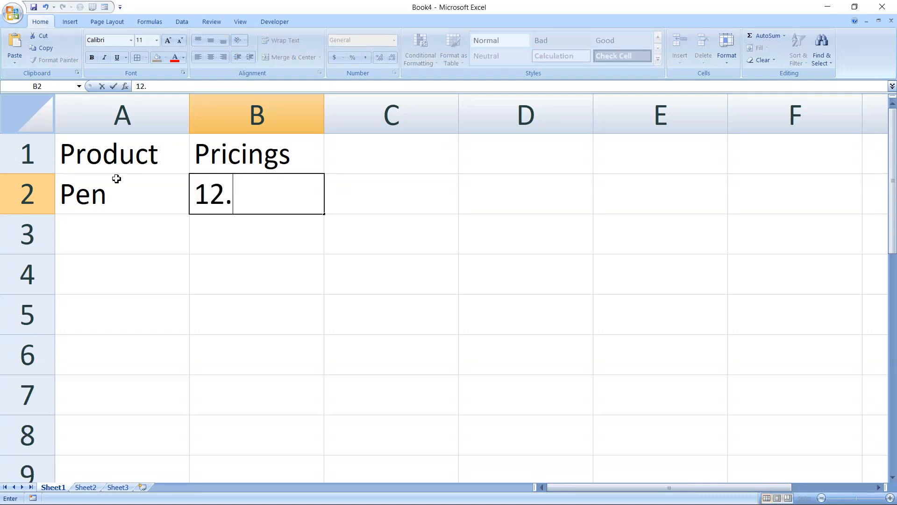
text(33)
key(Tab)
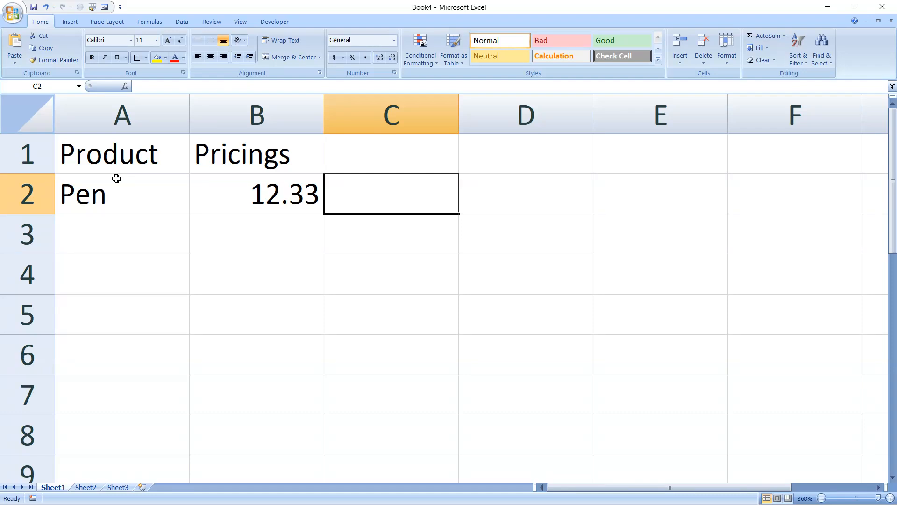
Enter Paper in A3 with a price of 43.42 in B3
click(89, 223)
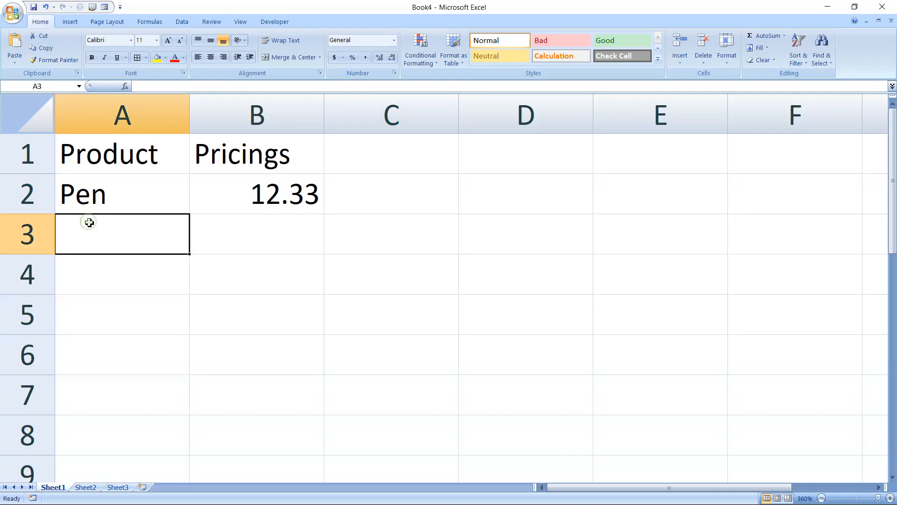
text(Paper)
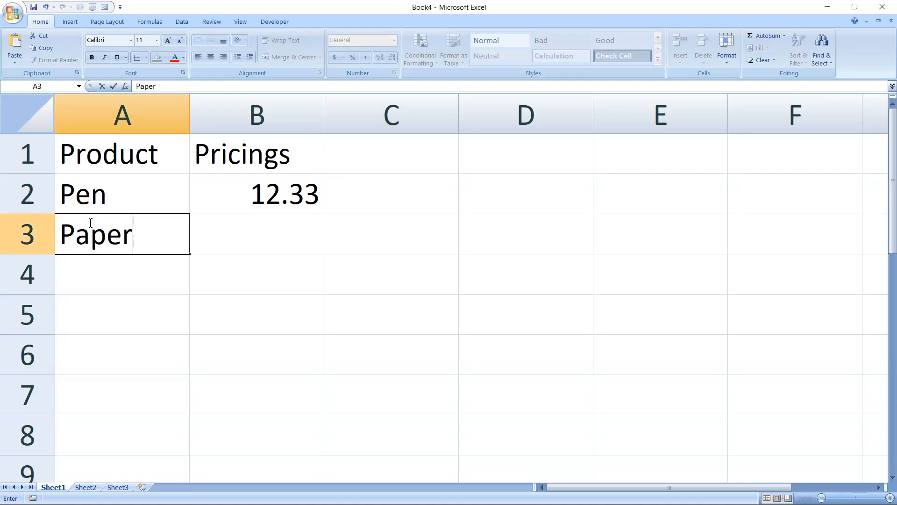
key(Tab)
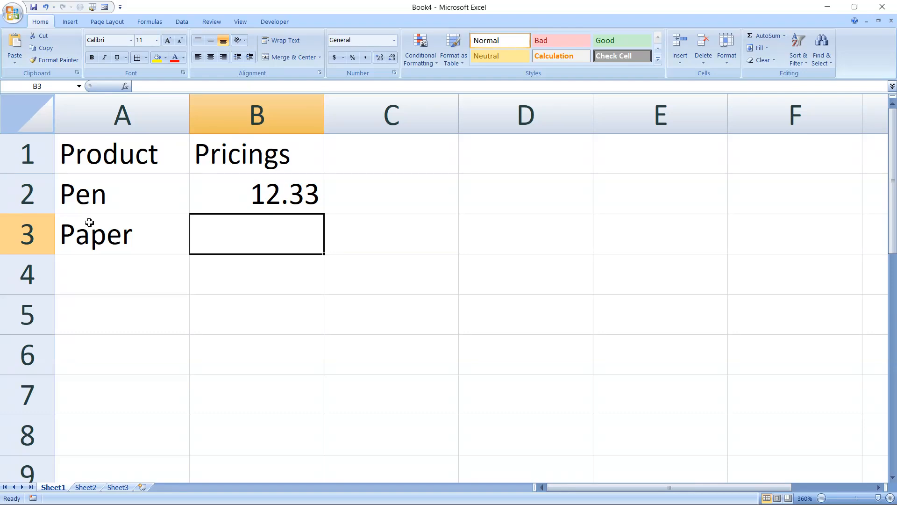
text(43)
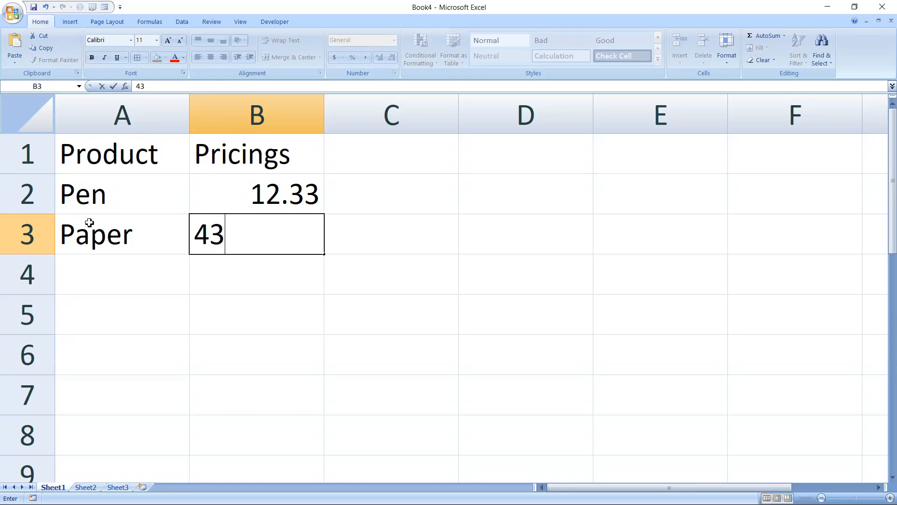
text(.42)
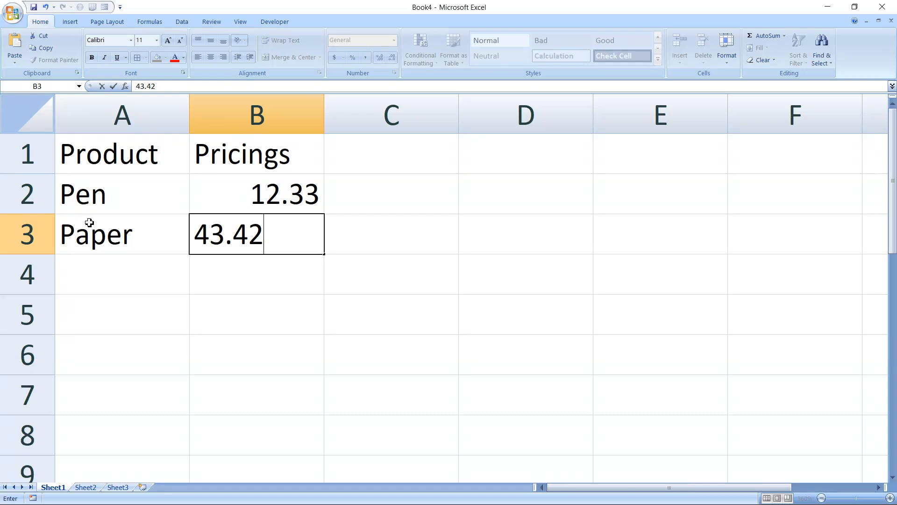
key(Tab)
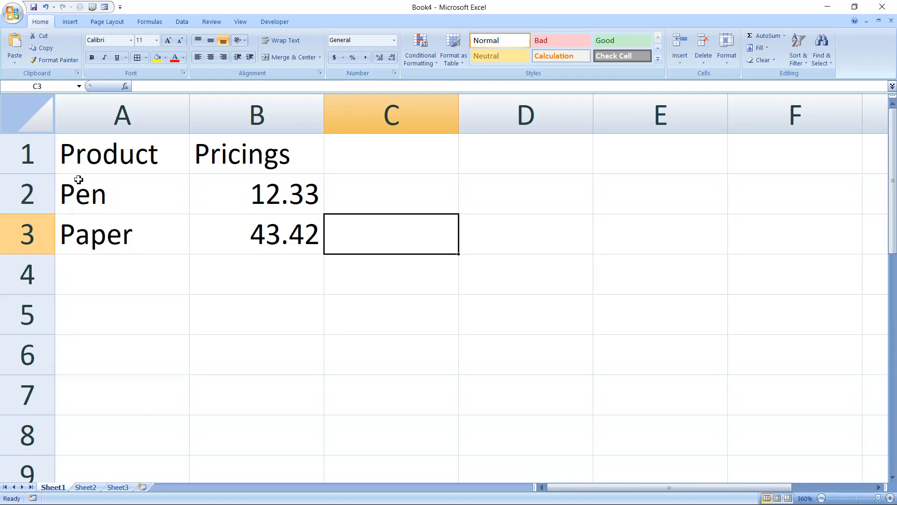
Clear the Pen and Paper rows, then start a table from the A1:B1 headers with Ctrl+T
drag(67, 177, 252, 232)
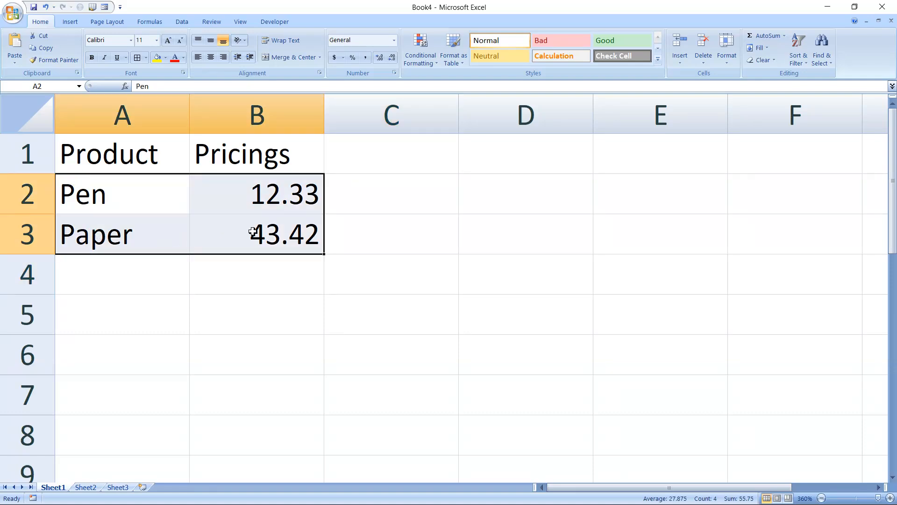
key(Delete)
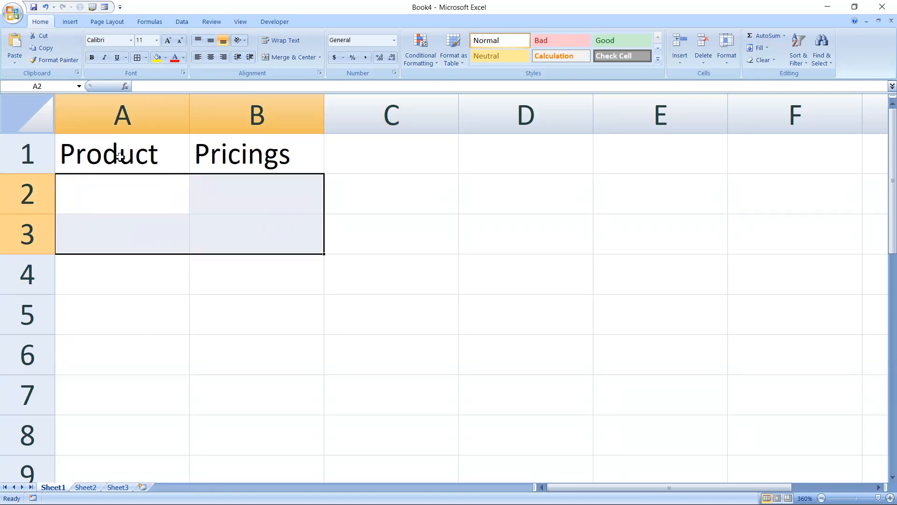
drag(90, 141, 257, 166)
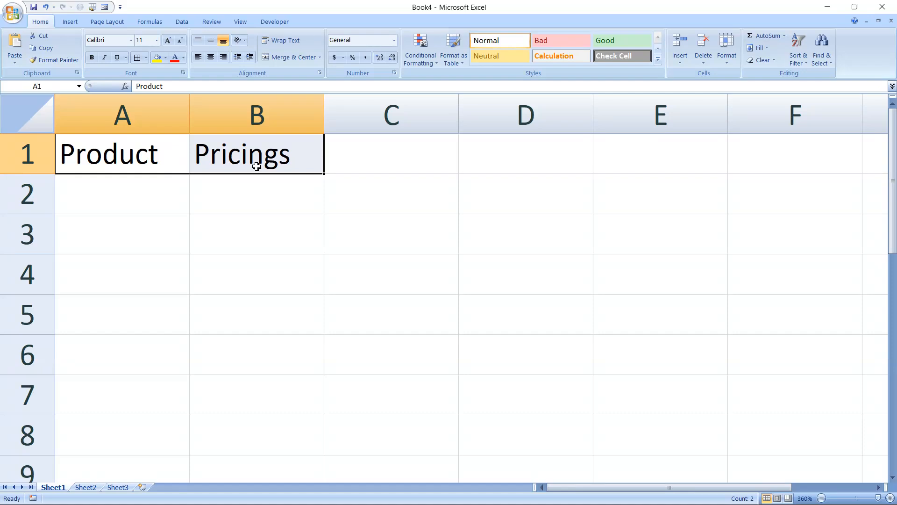
key(ctrl+t)
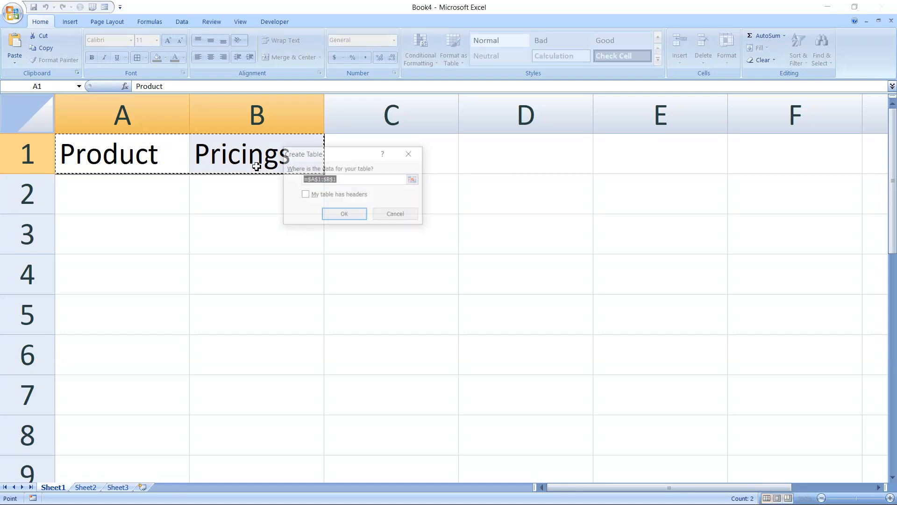
Create Table1 from A1:B1 with 'My table has headers' ticked
click(309, 196)
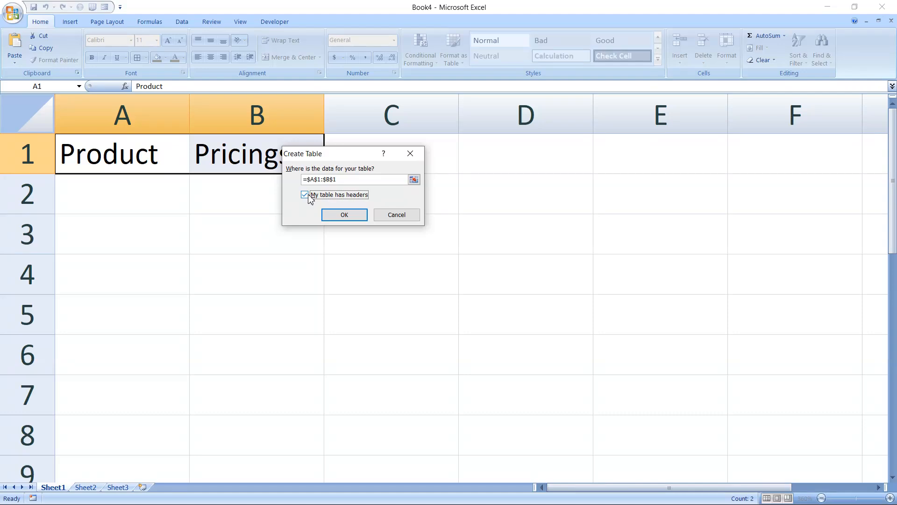
click(348, 216)
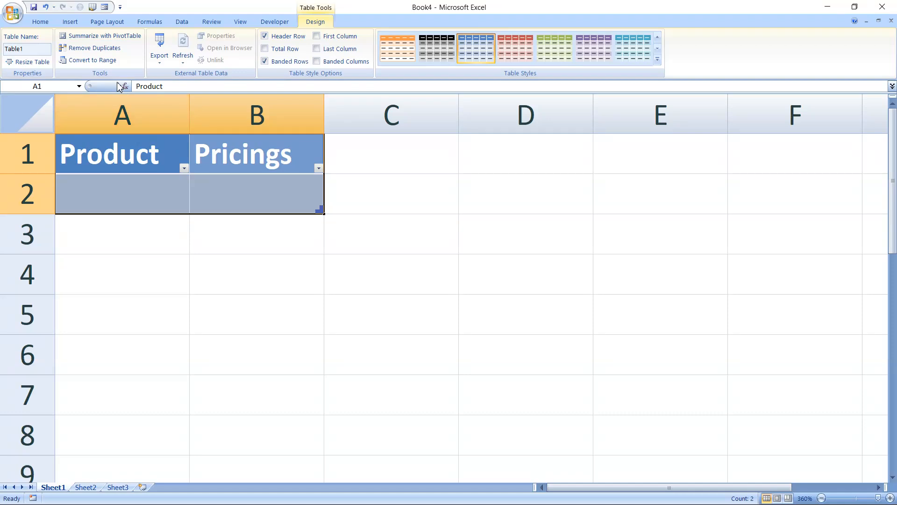
click(14, 12)
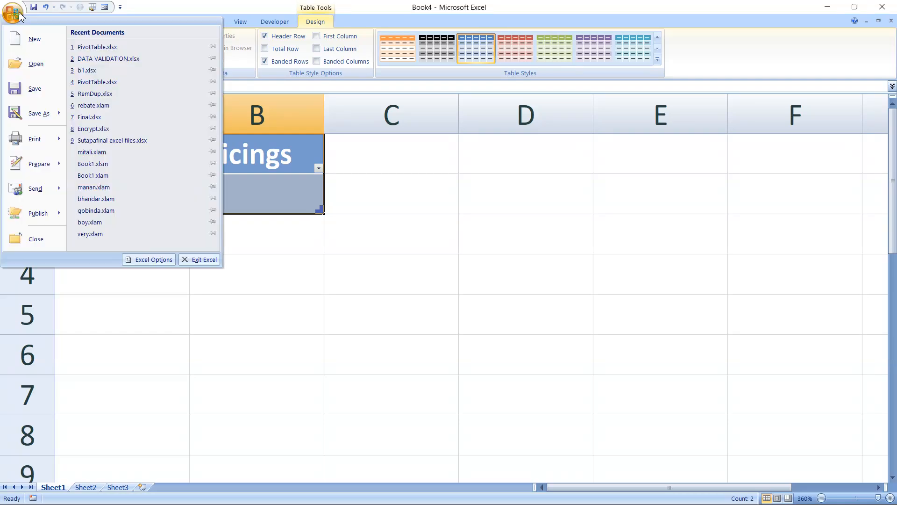
Open Excel Options at the Advanced settings page
click(150, 260)
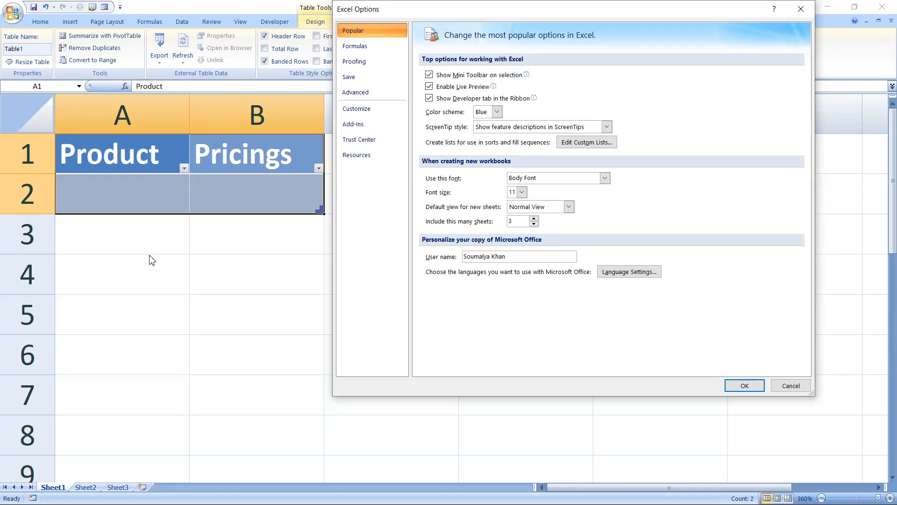
click(357, 93)
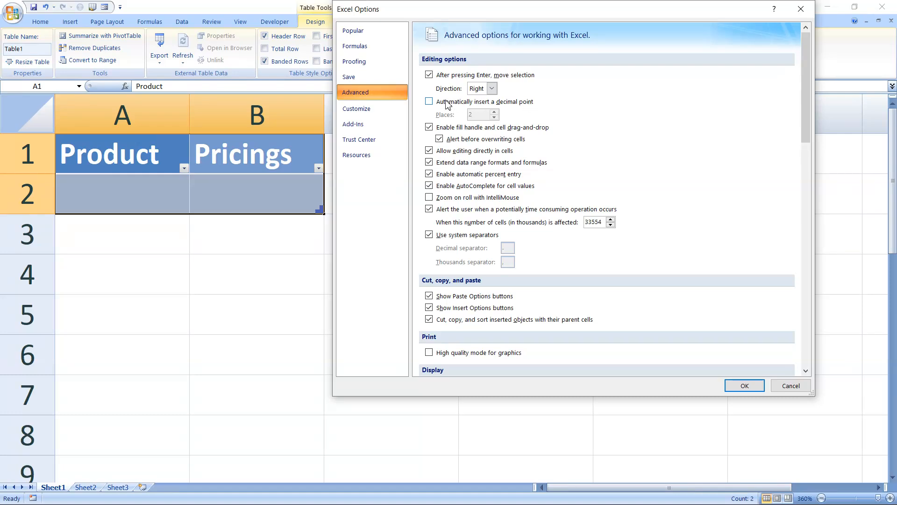
Enable 'Automatically insert a decimal point' with 2 places and apply the options
click(430, 101)
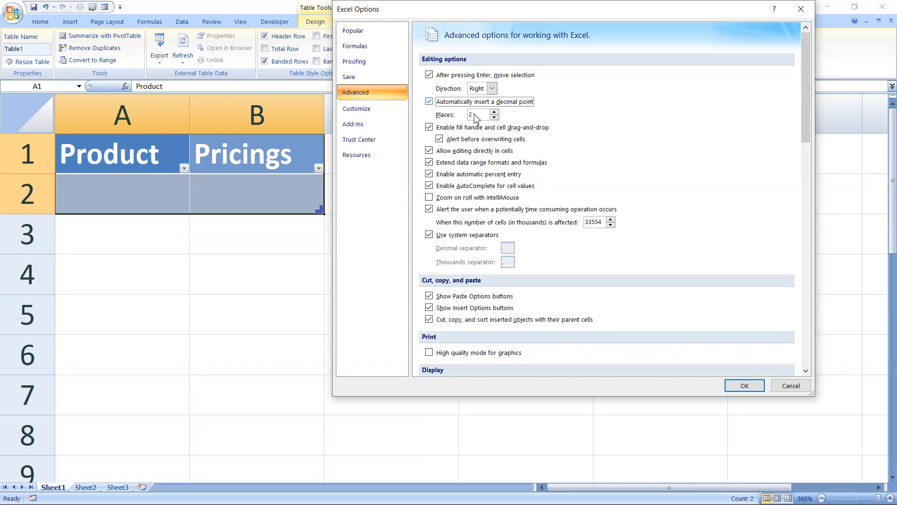
click(744, 386)
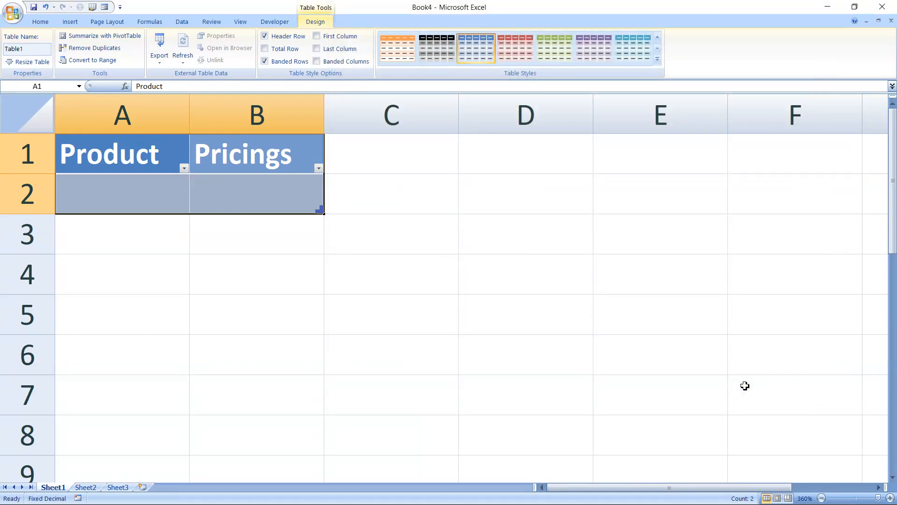
Enter Stapler in A2 and type 9867 in B2 so it becomes 98.67
click(125, 190)
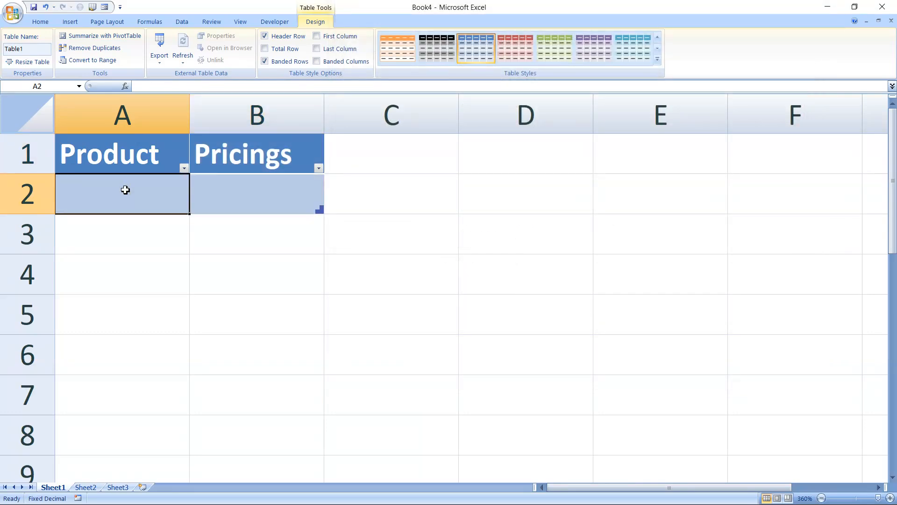
text(Sta)
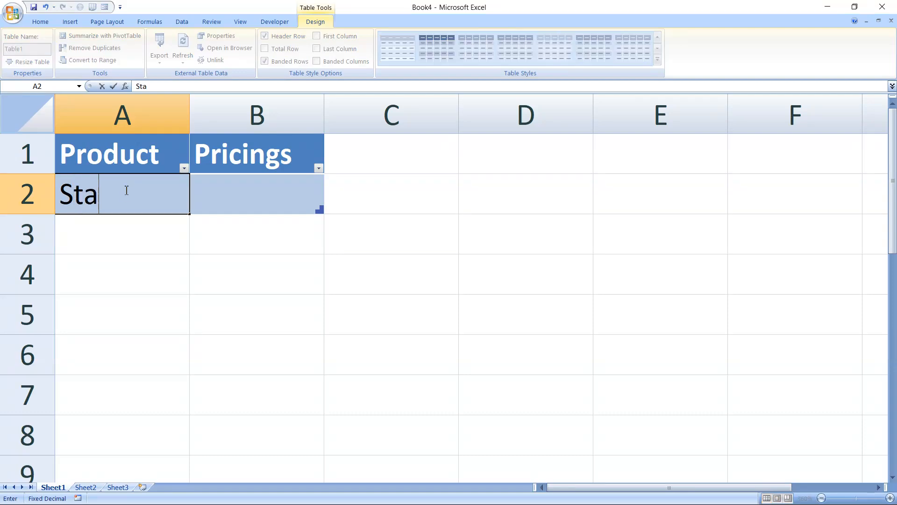
text(pler)
key(Tab)
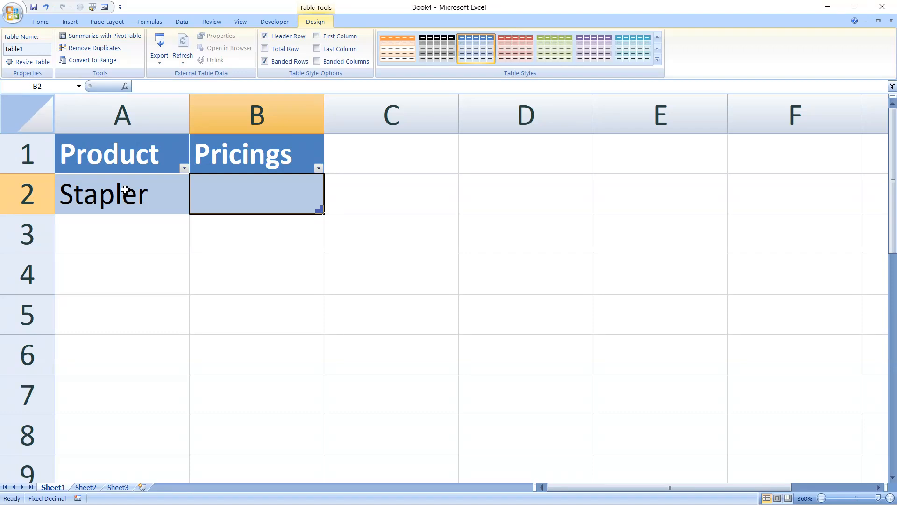
text(9867)
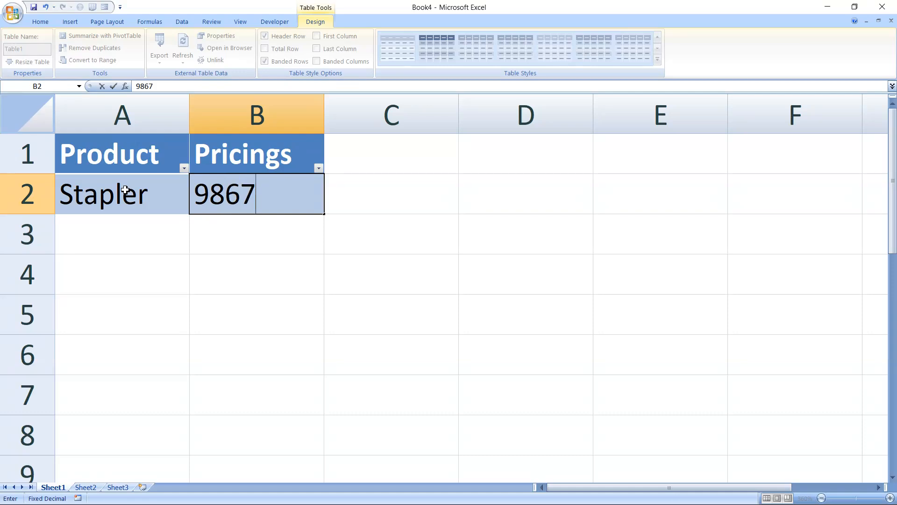
key(Return)
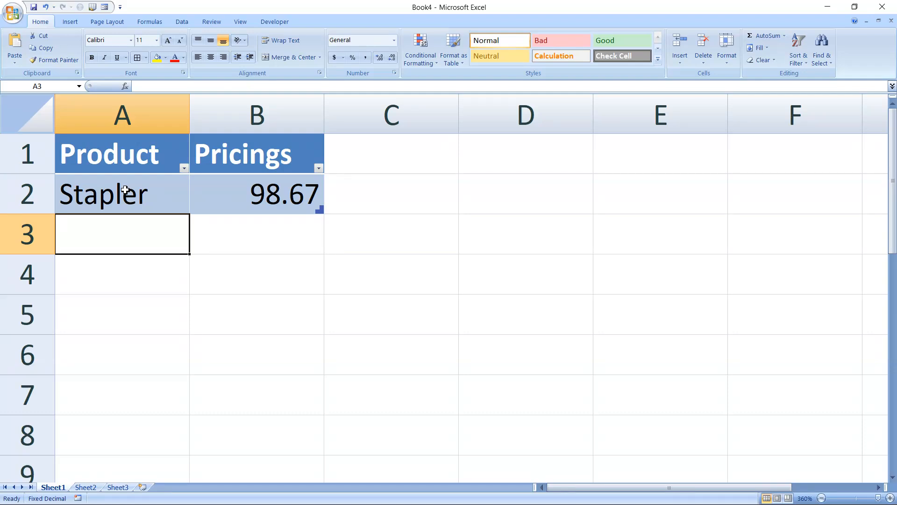
Enter Pen in A3 and its price 225.54 in B3, correcting a typing mistake
text(Pen)
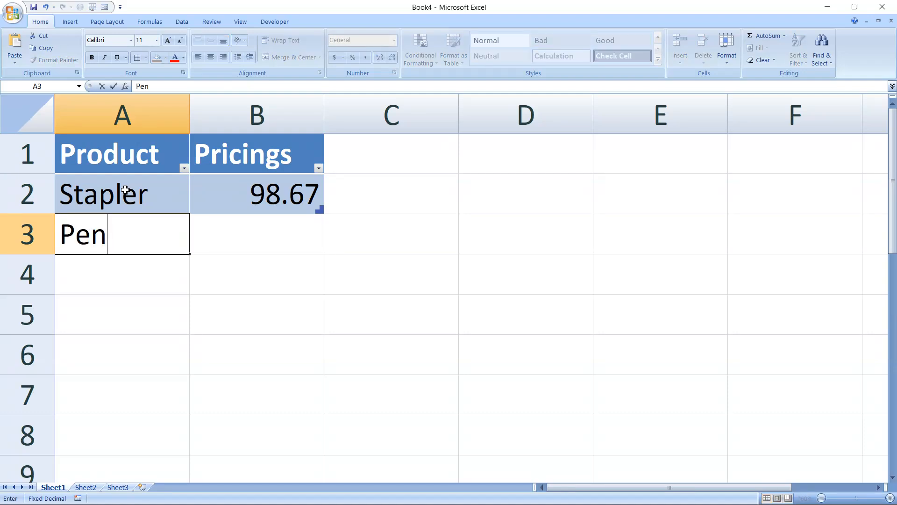
key(Tab)
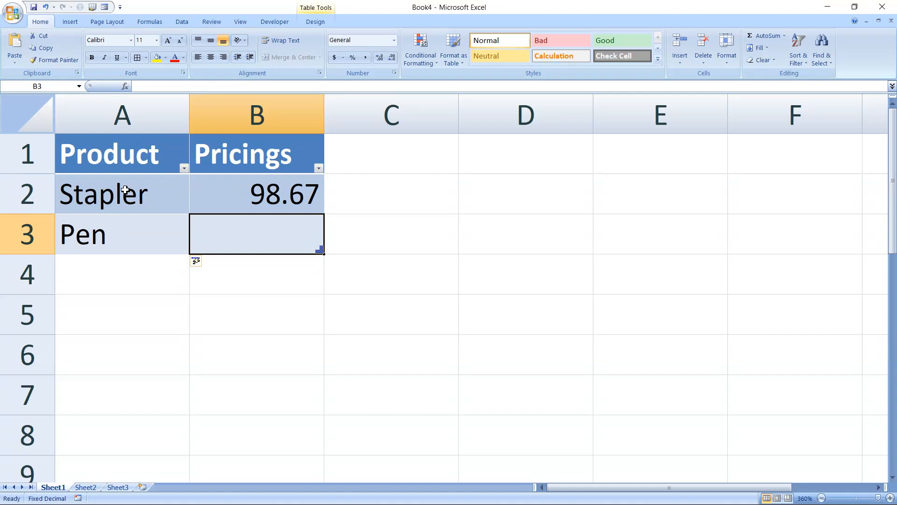
text(2)
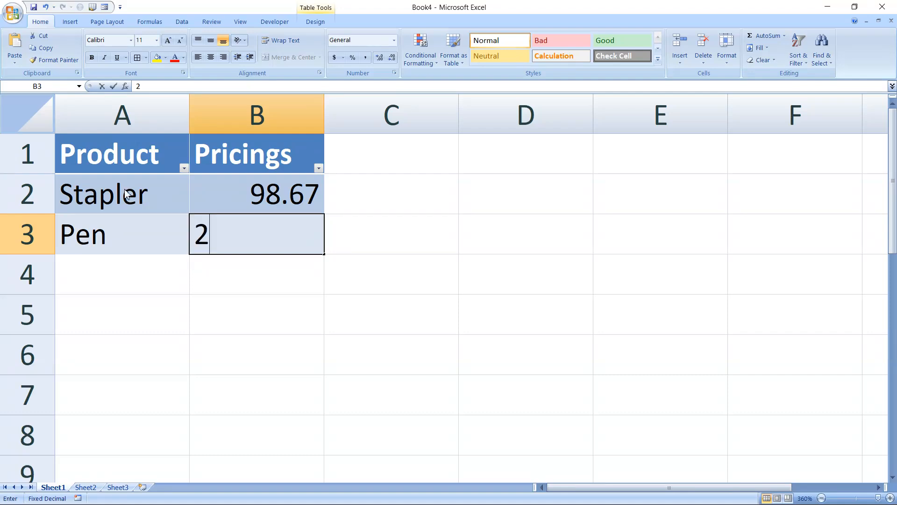
text(25.5)
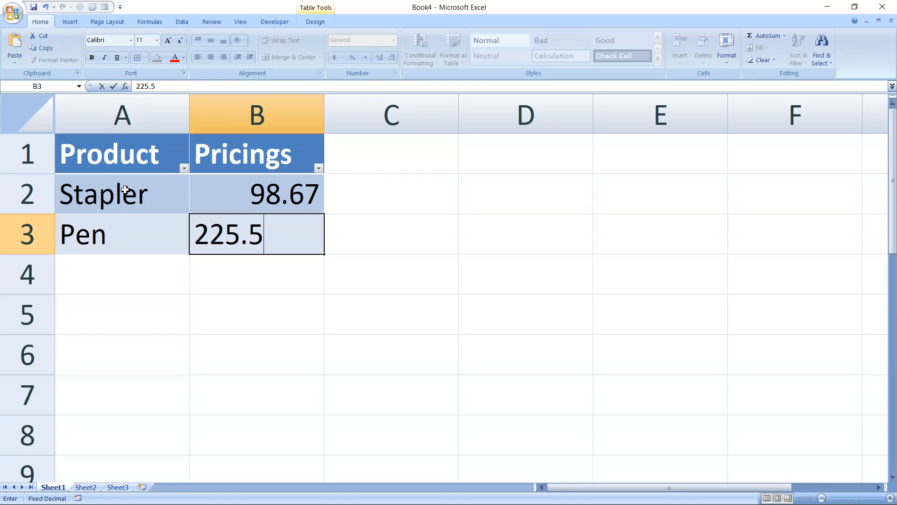
key(BackSpace)
key(BackSpace)
text(54)
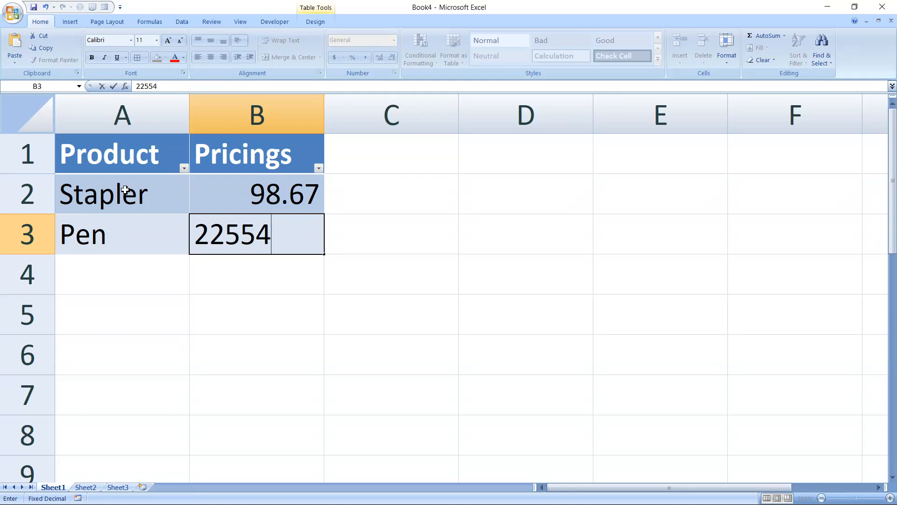
key(Return)
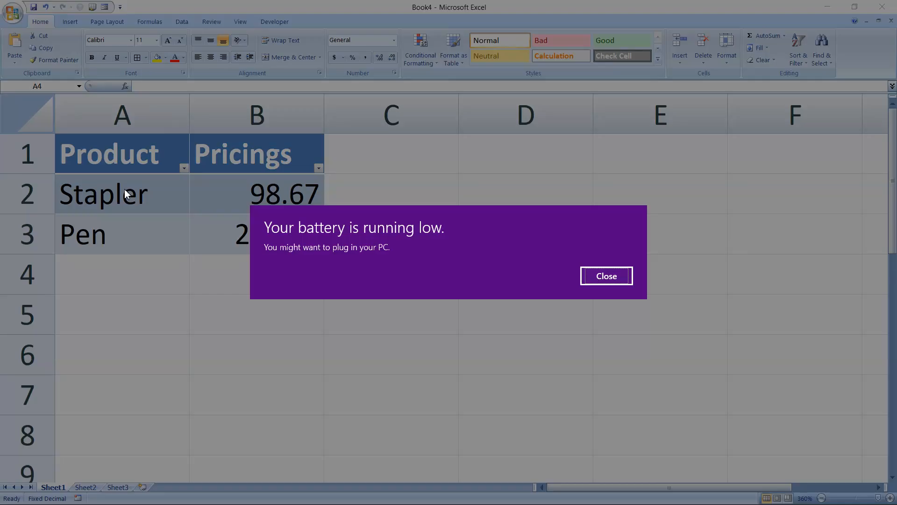
Open the Start menu and close the low-battery notification
key(super)
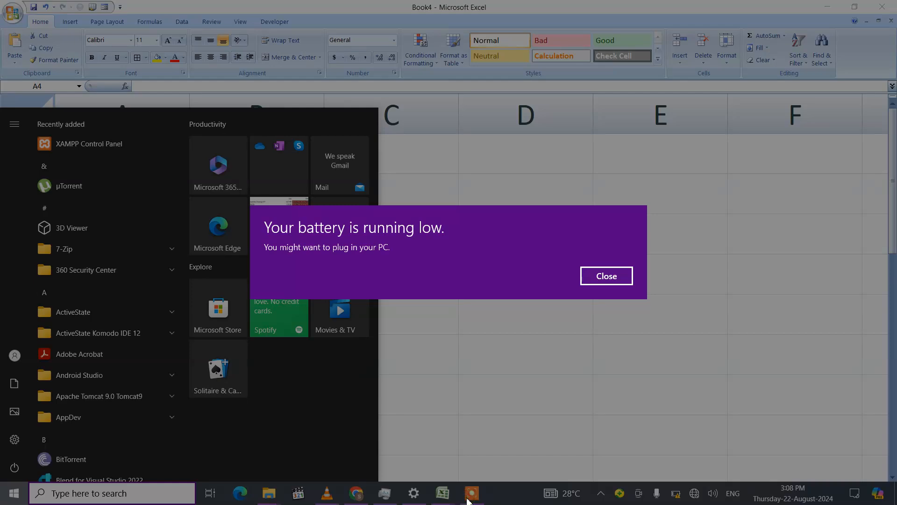
click(608, 278)
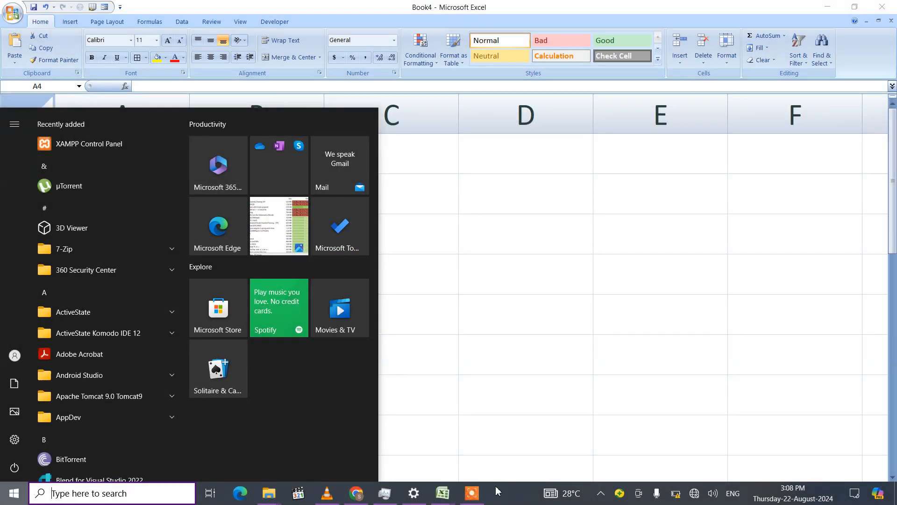